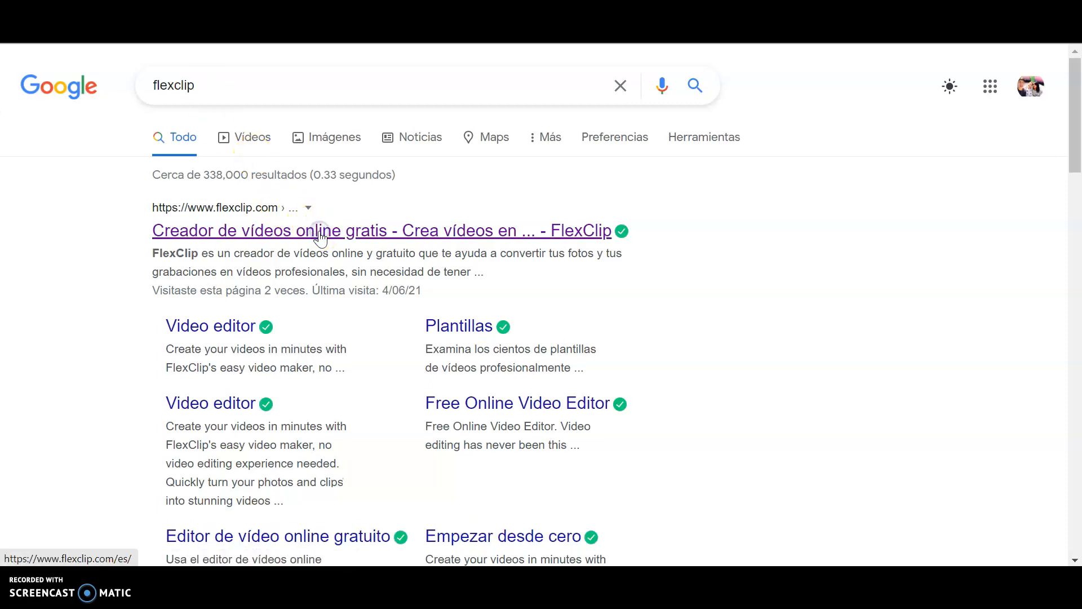
# Step: Open FlexClip and start a new project from scratch in storyboard mode with a 16:9 aspect ratio
pyautogui.click(293, 228)
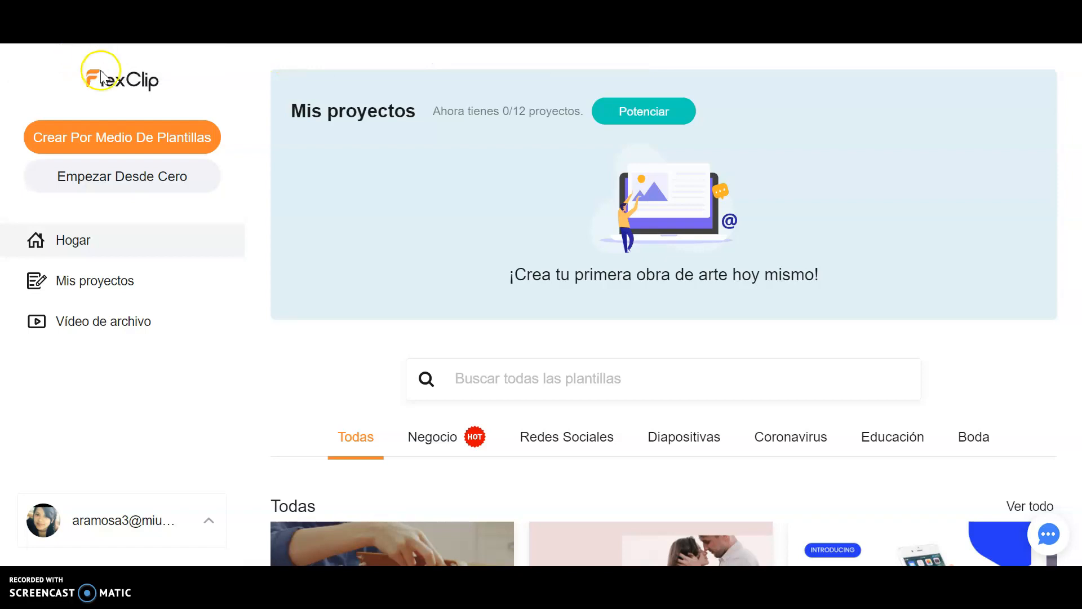
pyautogui.click(154, 180)
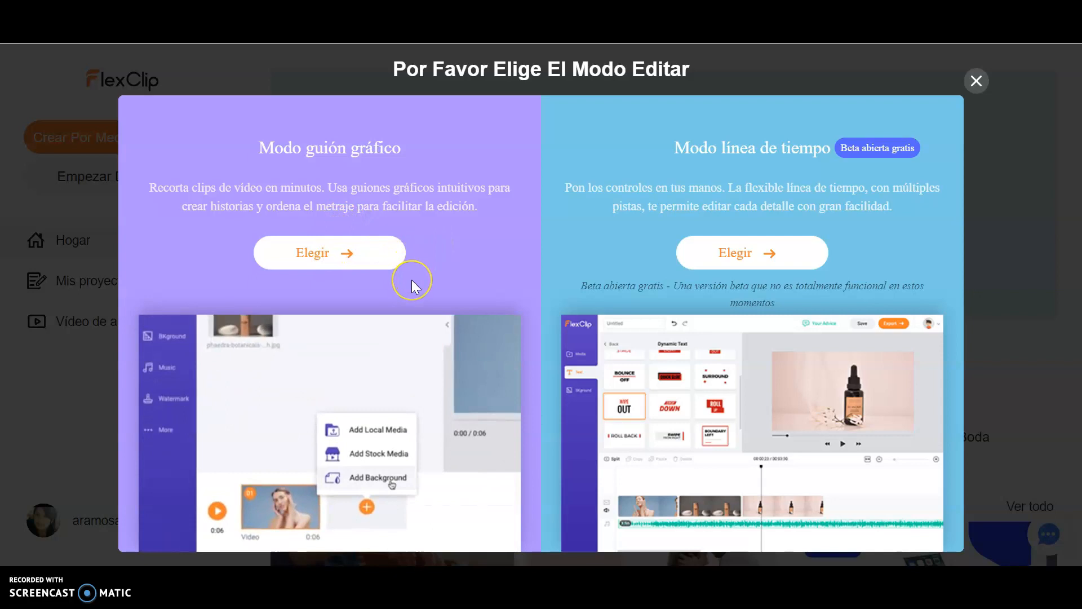
pyautogui.click(344, 253)
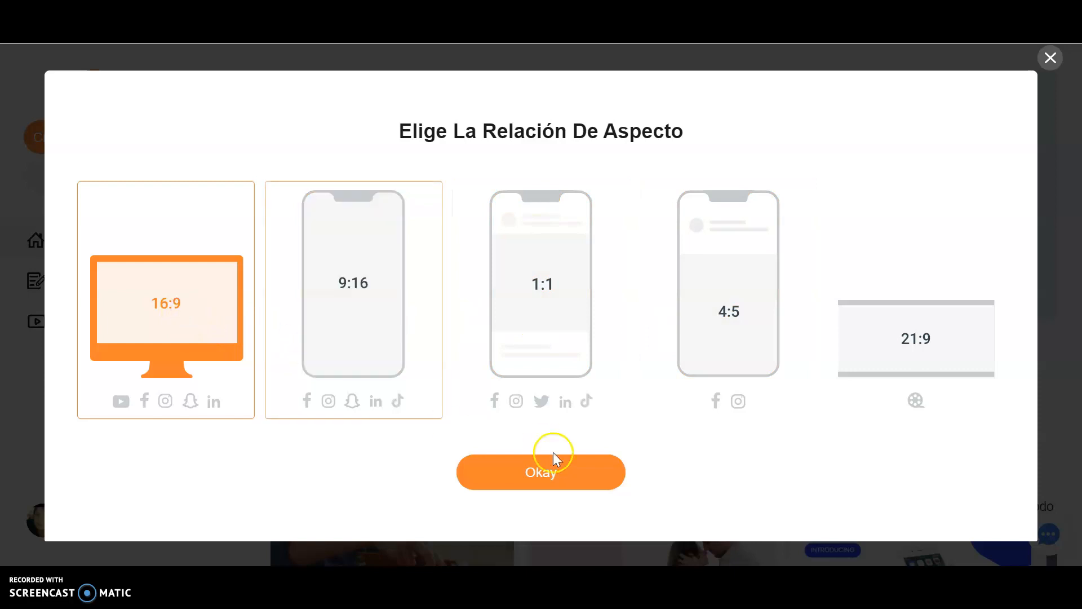
pyautogui.click(570, 475)
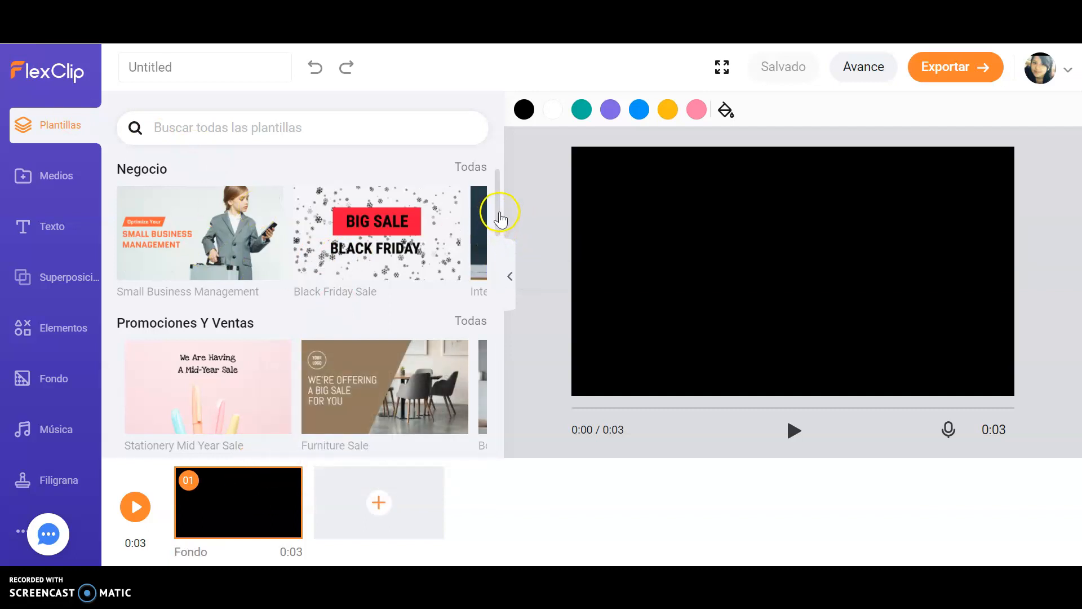
# Step: Add the first page of the Stationery Mid Year Sale template as a scene and delete the blank black scene
pyautogui.moveTo(500, 215)
pyautogui.mouseDown()
pyautogui.moveTo(493, 391)
pyautogui.moveTo(499, 232)
pyautogui.mouseUp()
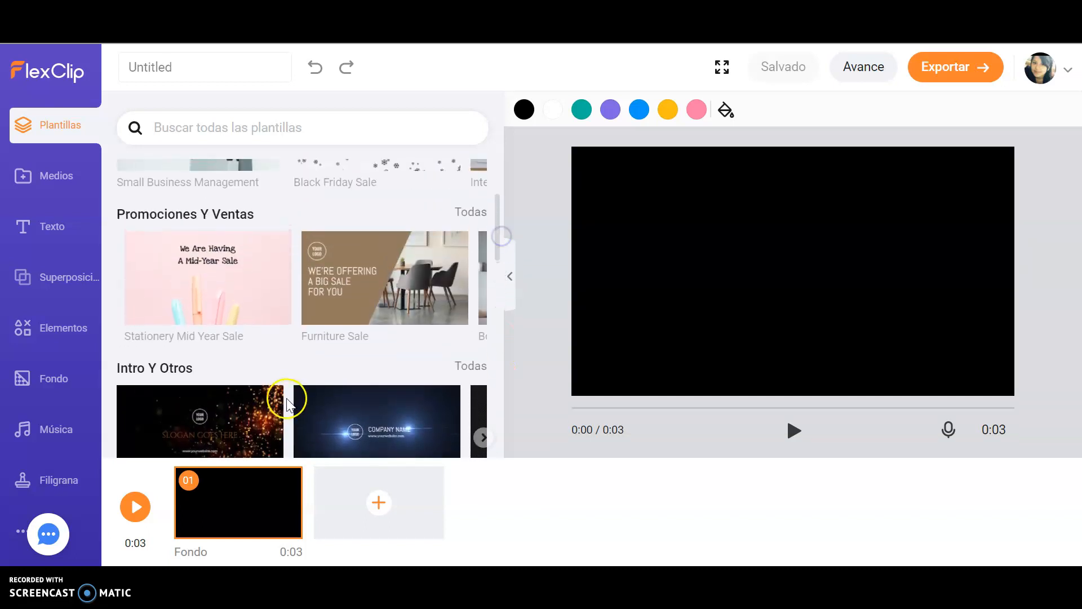
pyautogui.click(243, 264)
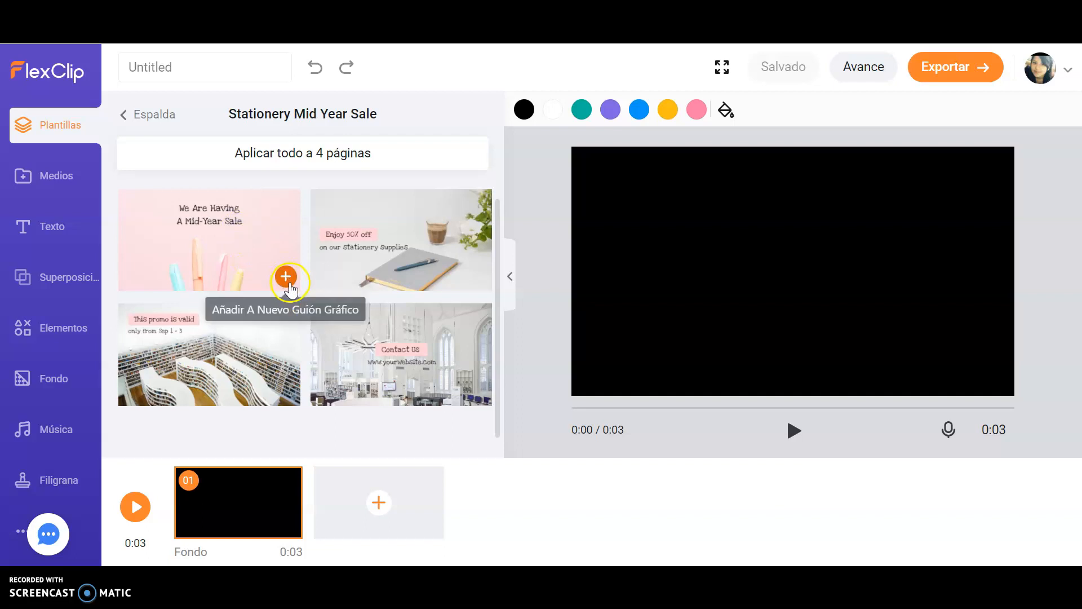
pyautogui.click(286, 276)
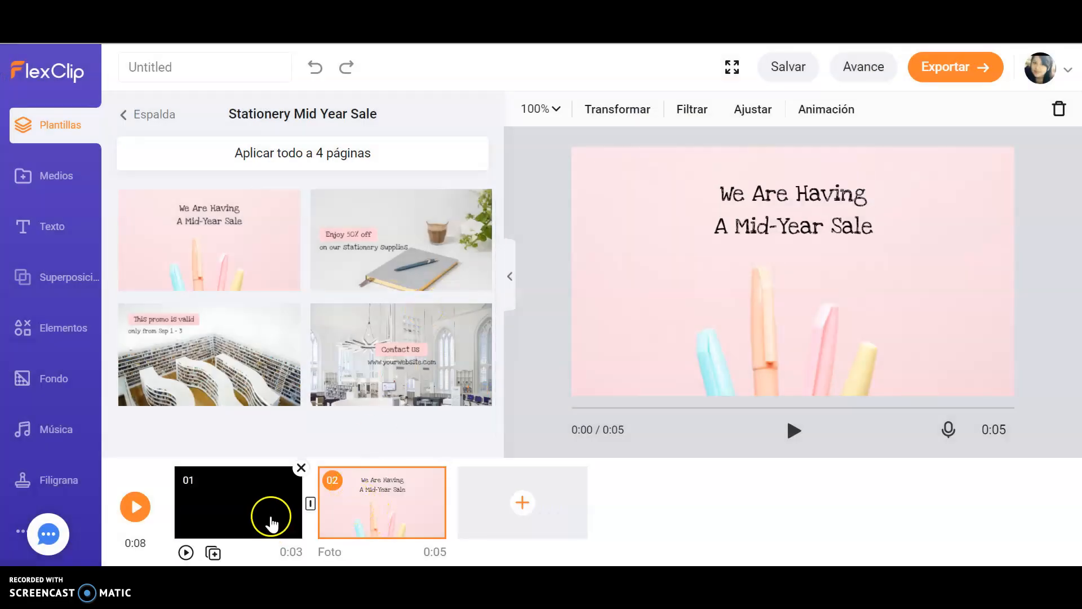
pyautogui.click(251, 507)
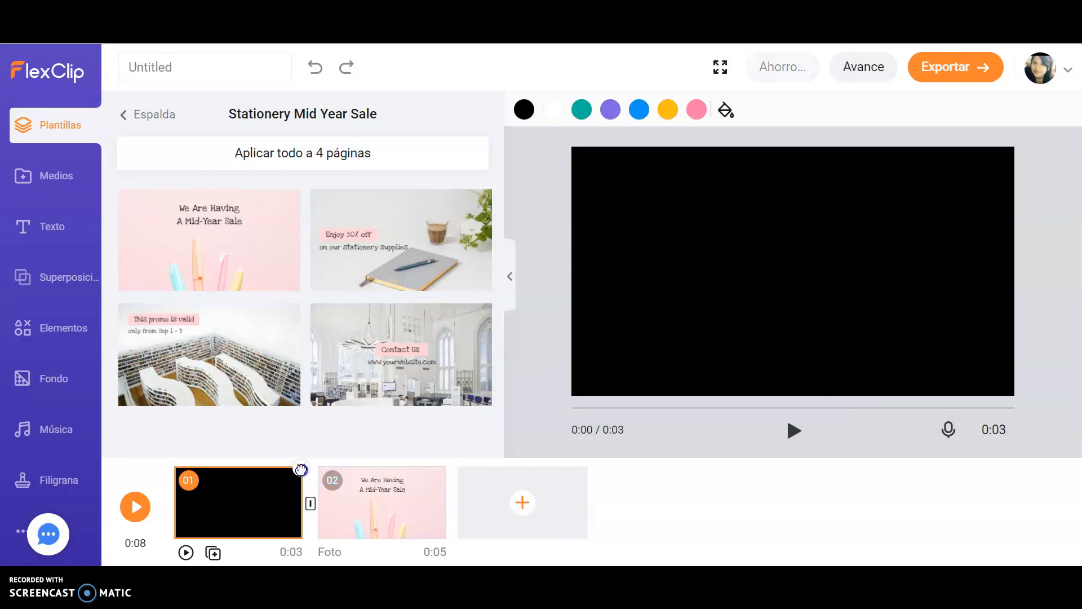
pyautogui.click(301, 469)
# Step: Edit the title text to read HELLO, clearing the second line "A Mid-Year Sale"
pyautogui.moveTo(379, 501)
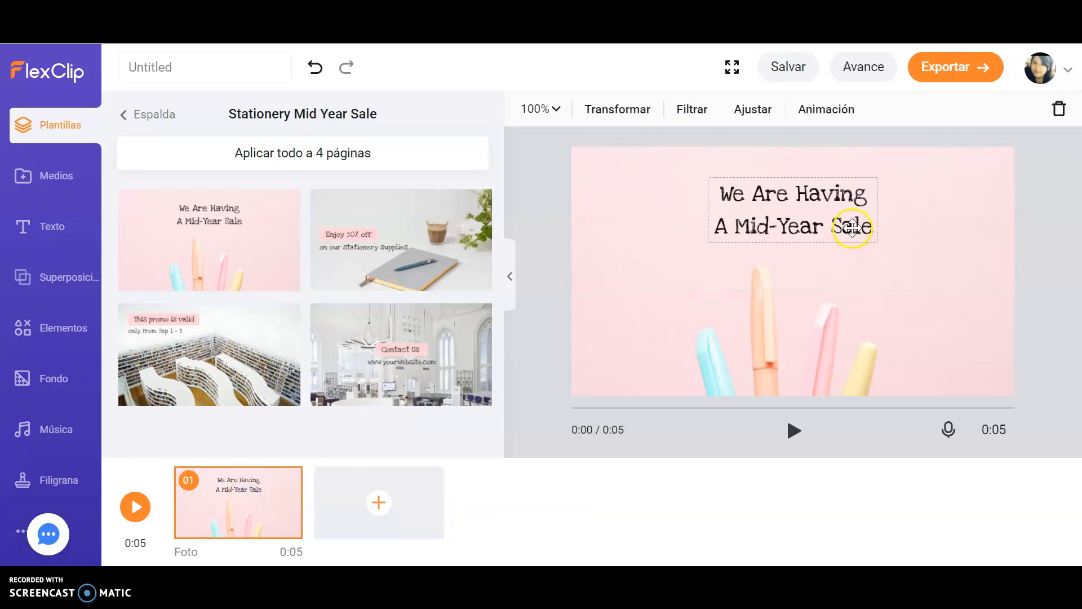
pyautogui.click(852, 227)
pyautogui.doubleClick(867, 229)
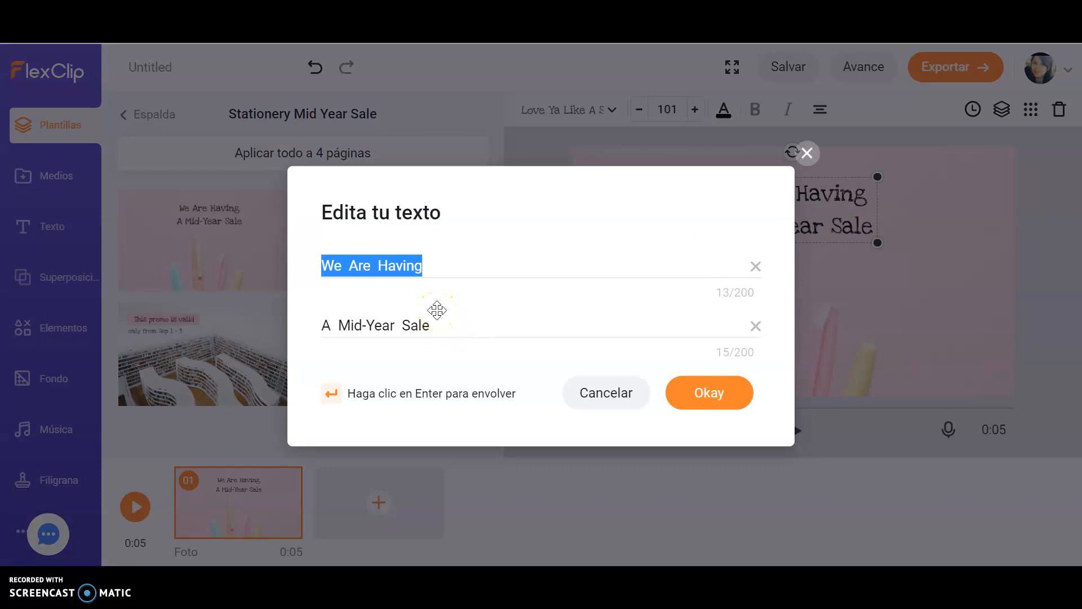
pyautogui.write('HELLO')
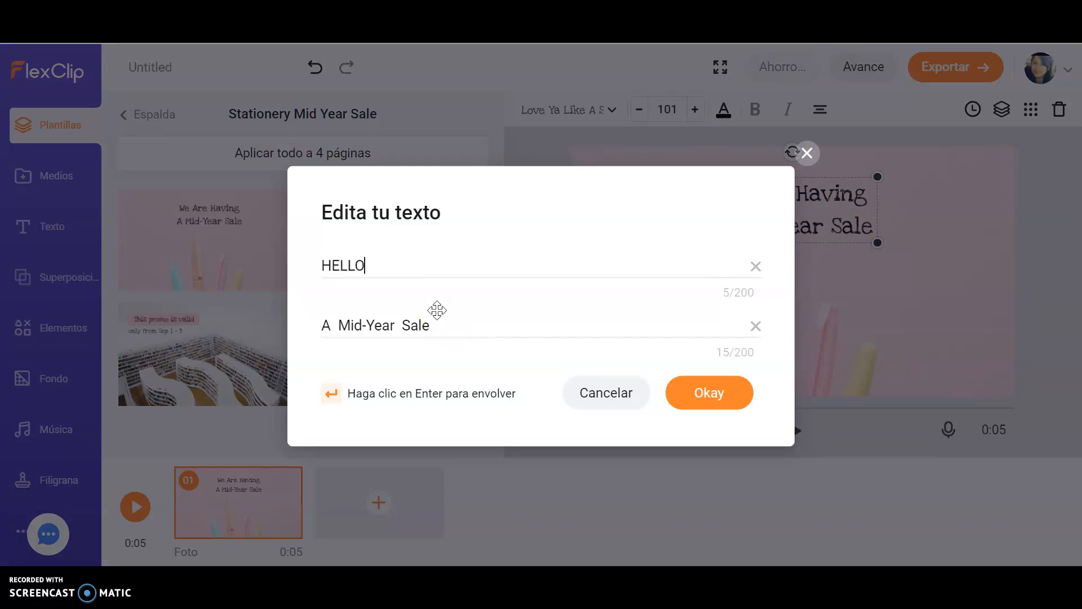
pyautogui.click(472, 331)
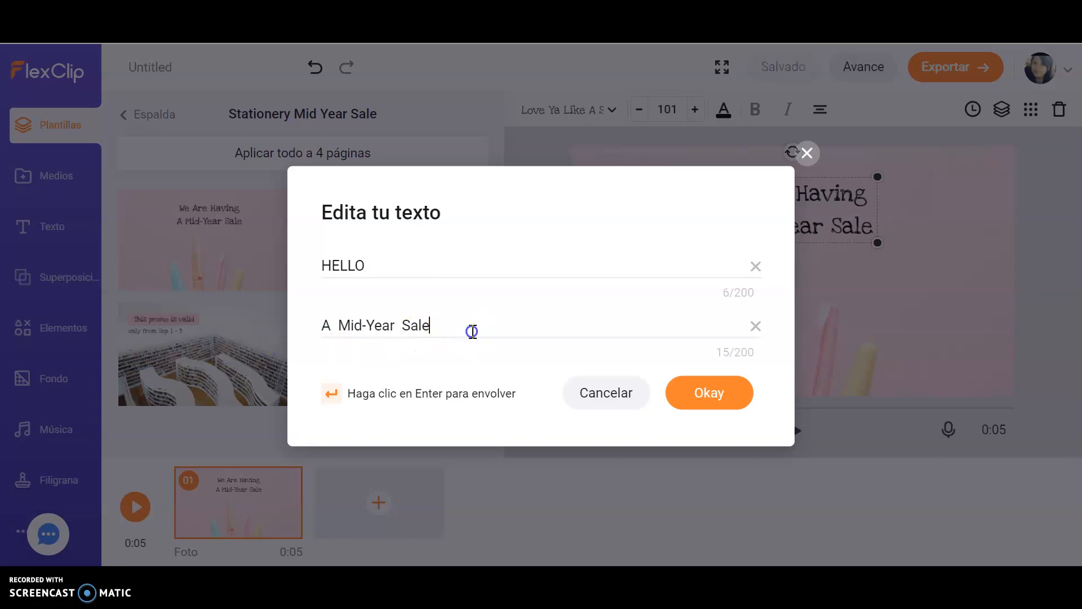
pyautogui.click(756, 330)
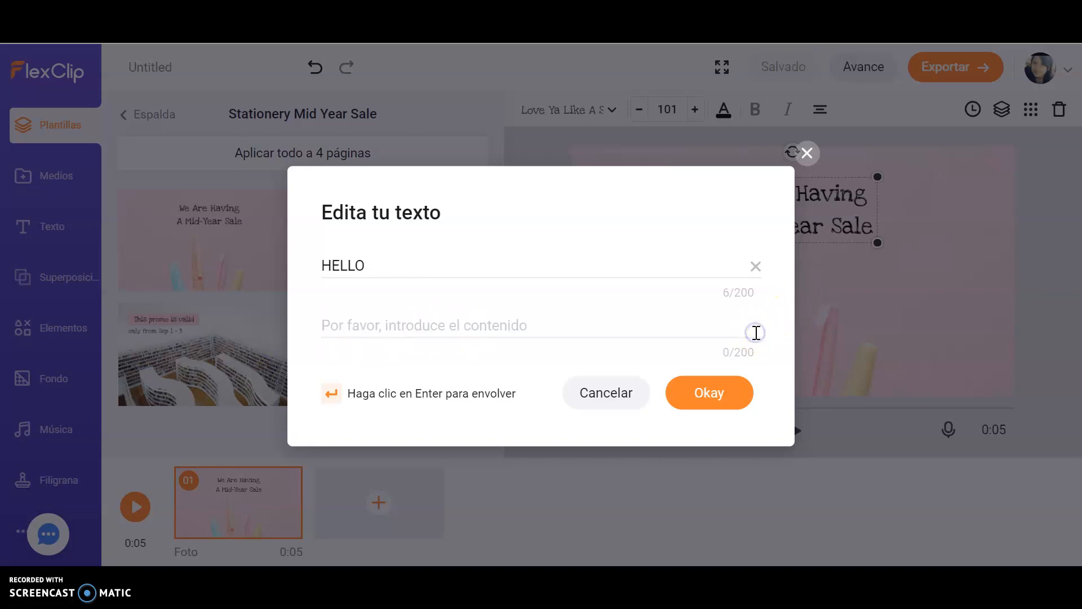
pyautogui.click(733, 393)
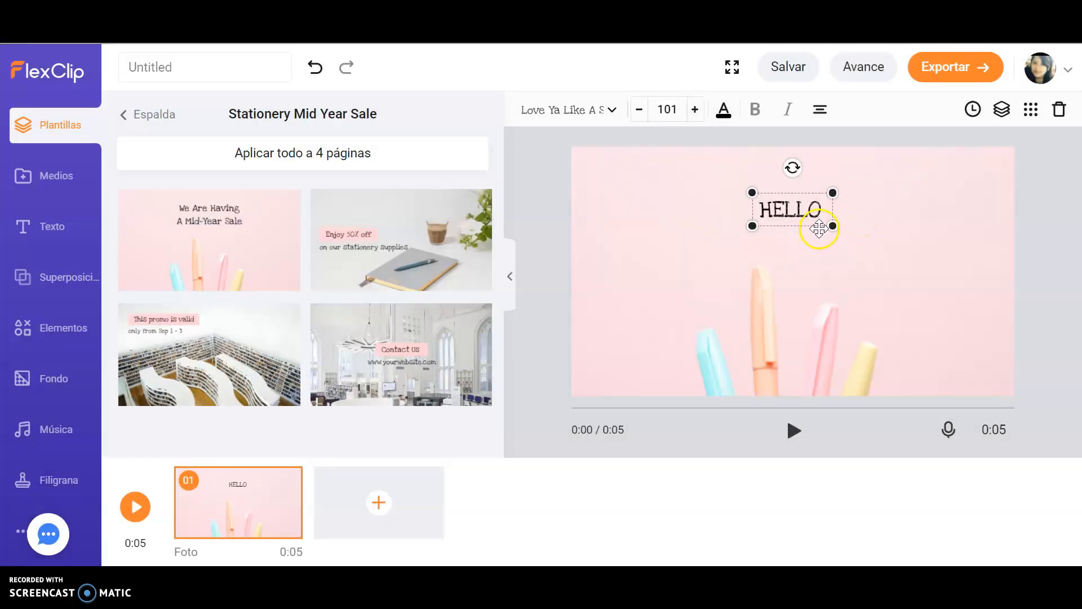
# Step: Enlarge the HELLO text box to font size 220
pyautogui.moveTo(834, 229); pyautogui.dragTo(918, 234)
pyautogui.moveTo(853, 222)
pyautogui.mouseDown()
pyautogui.moveTo(829, 214)
pyautogui.moveTo(903, 260)
pyautogui.moveTo(856, 236)
pyautogui.mouseUp()
pyautogui.click(671, 514)
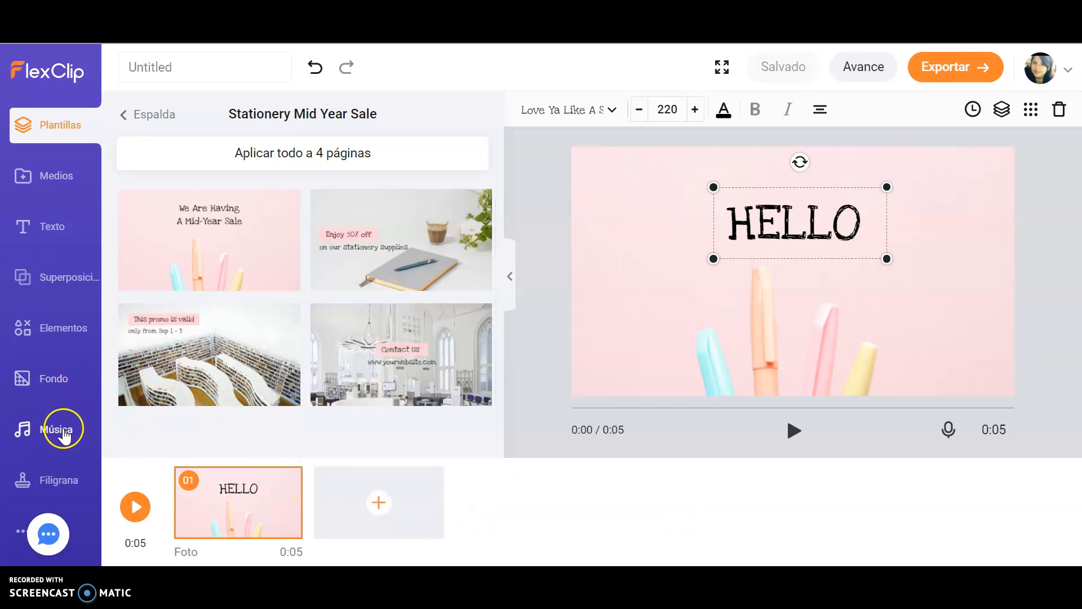
# Step: Add the track Sally goes shopping from the Stock Music That Isn't "Stock-y" collection as background music
pyautogui.click(64, 431)
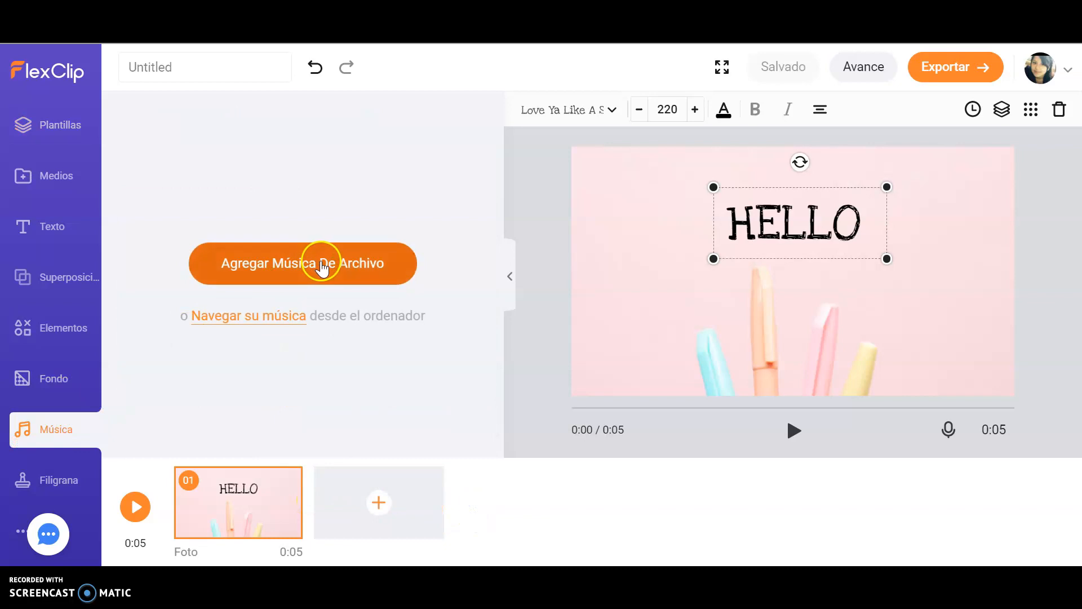
pyautogui.click(321, 264)
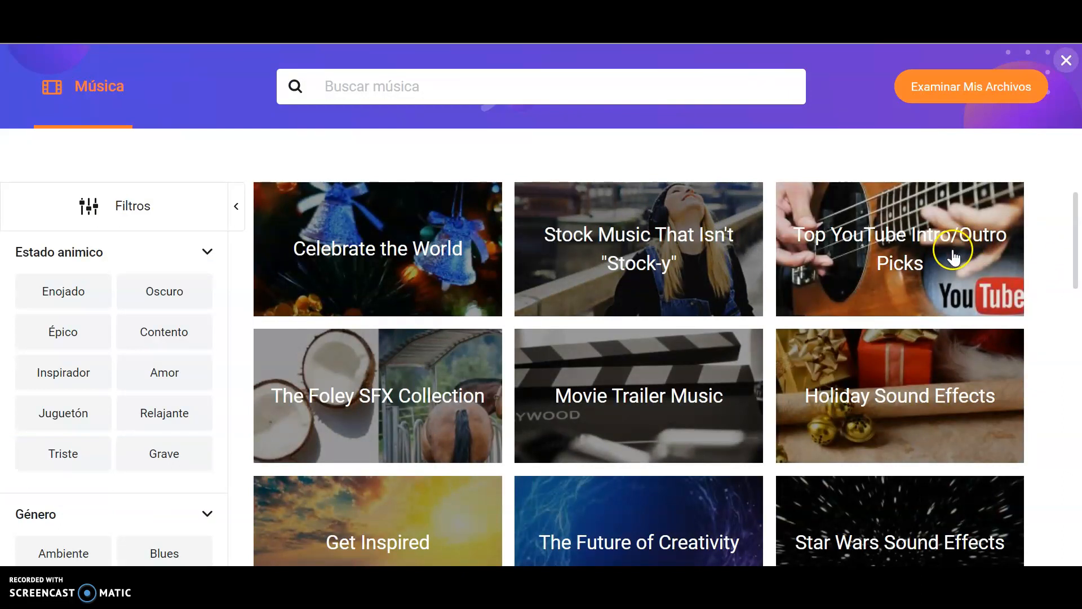
pyautogui.click(681, 268)
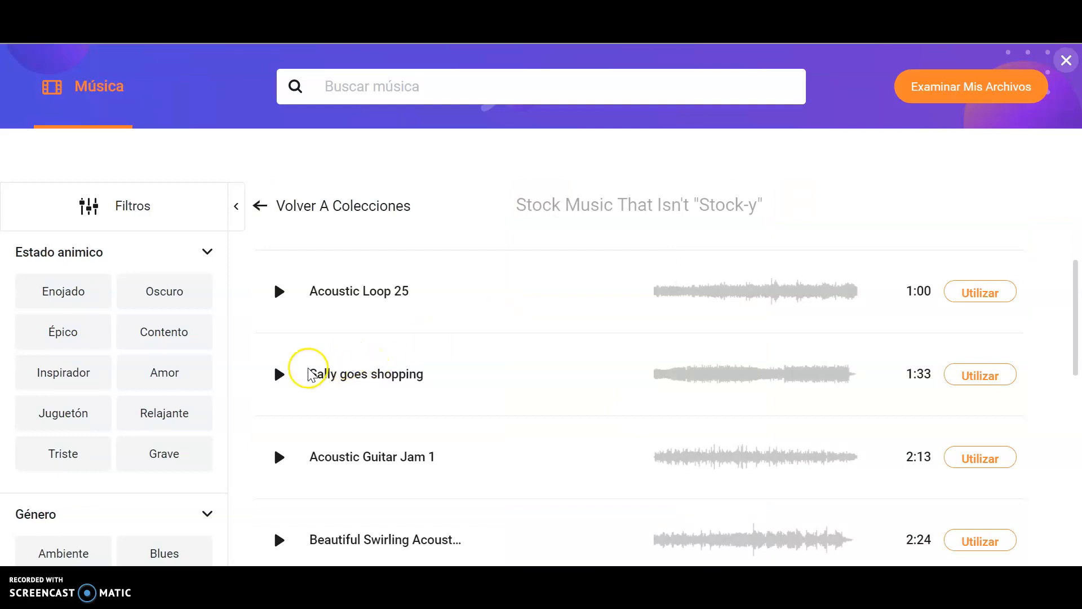
pyautogui.click(276, 378)
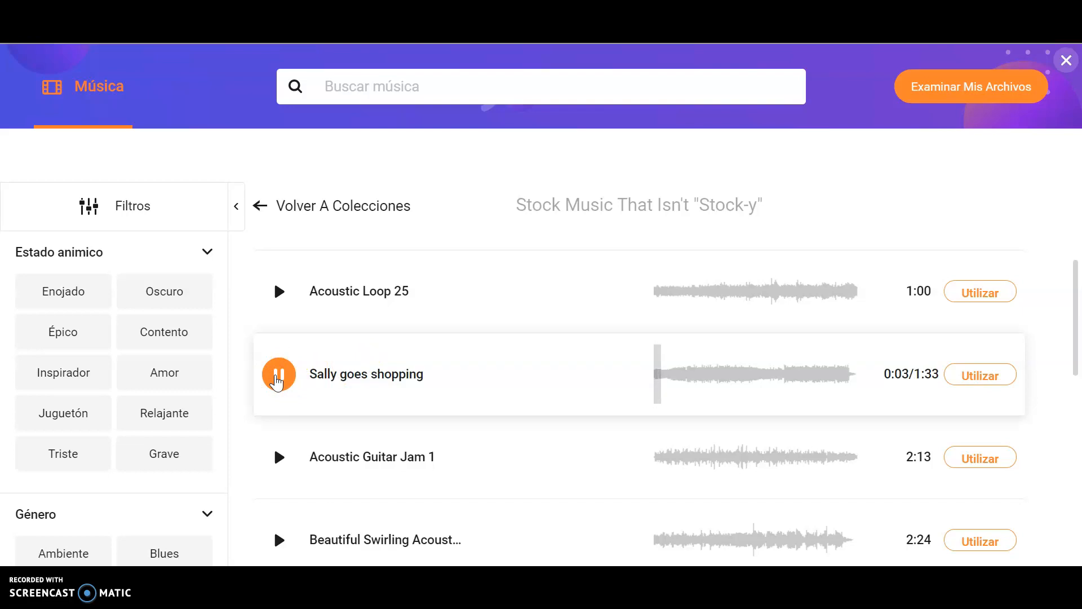
pyautogui.click(964, 372)
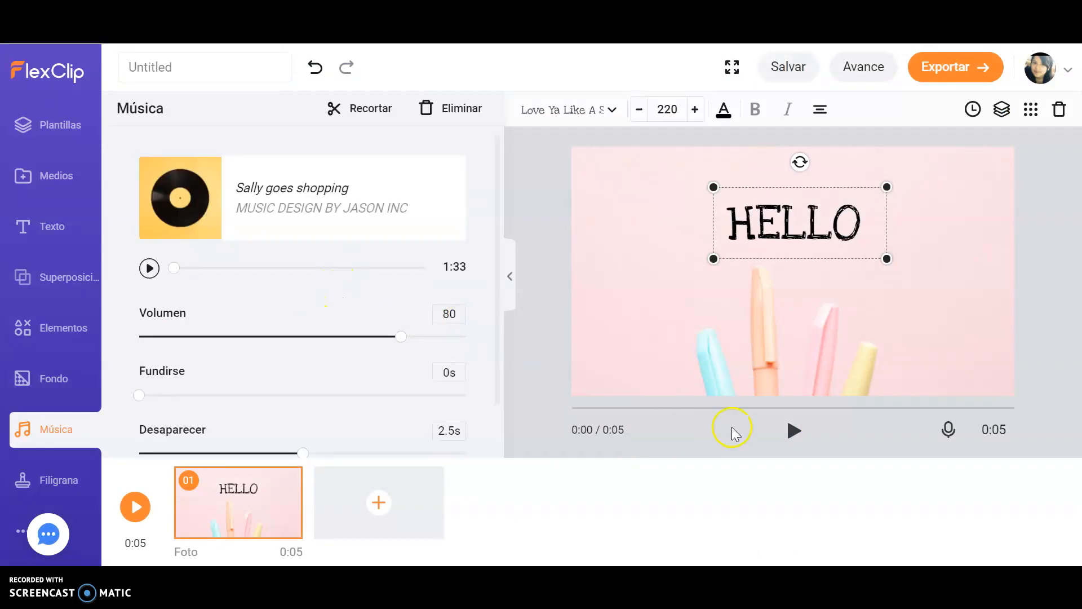
# Step: Play the video preview and reopen the templates panel
pyautogui.click(794, 432)
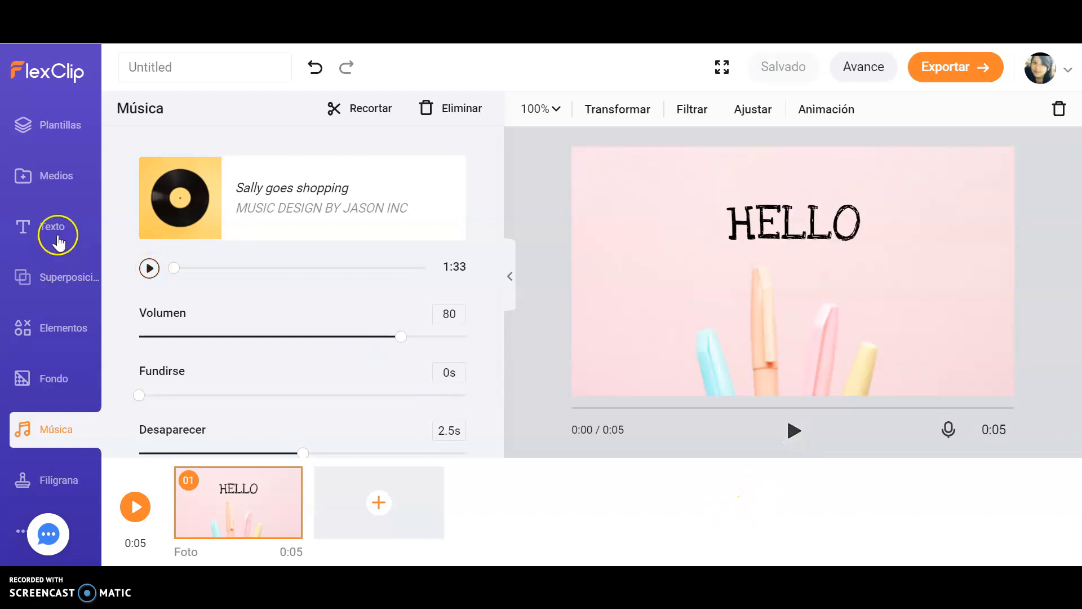
pyautogui.click(68, 138)
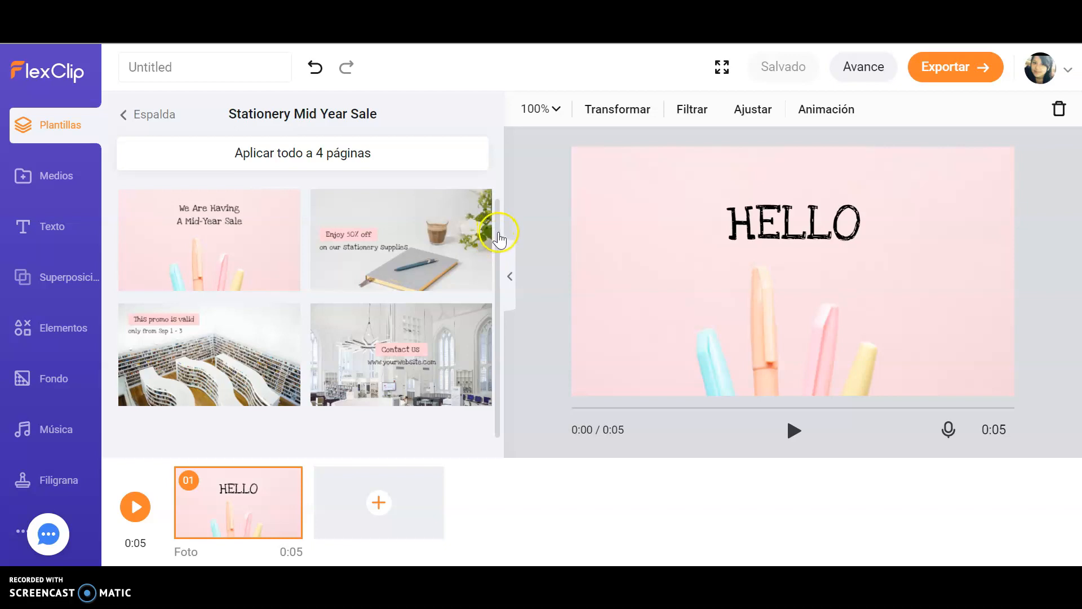
pyautogui.moveTo(499, 233); pyautogui.dragTo(500, 245)
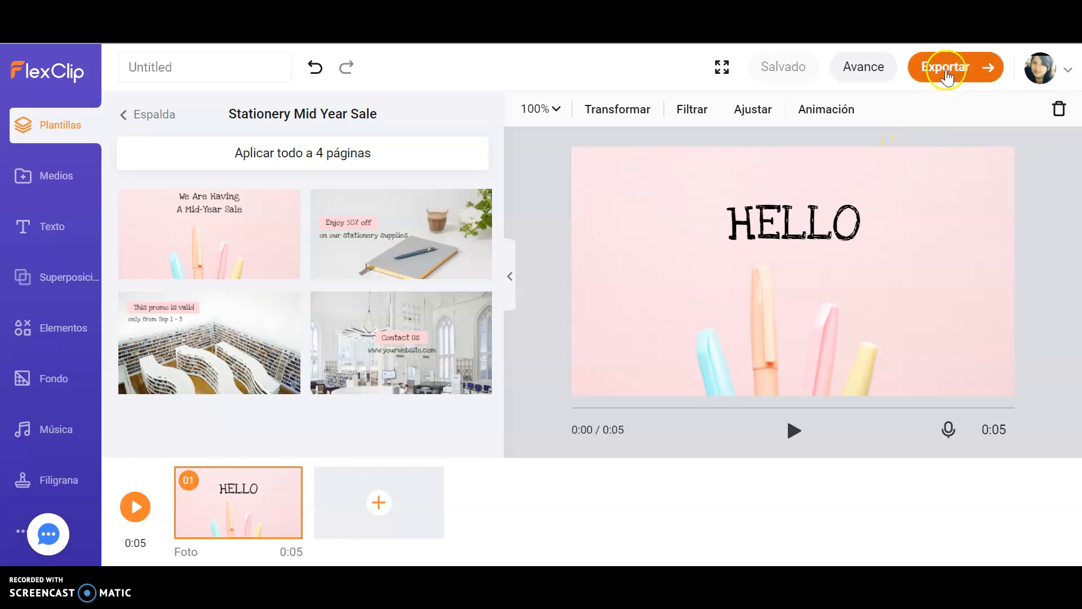
# Step: Open the export dialog and try exporting as MP4 at 720p
pyautogui.click(947, 74)
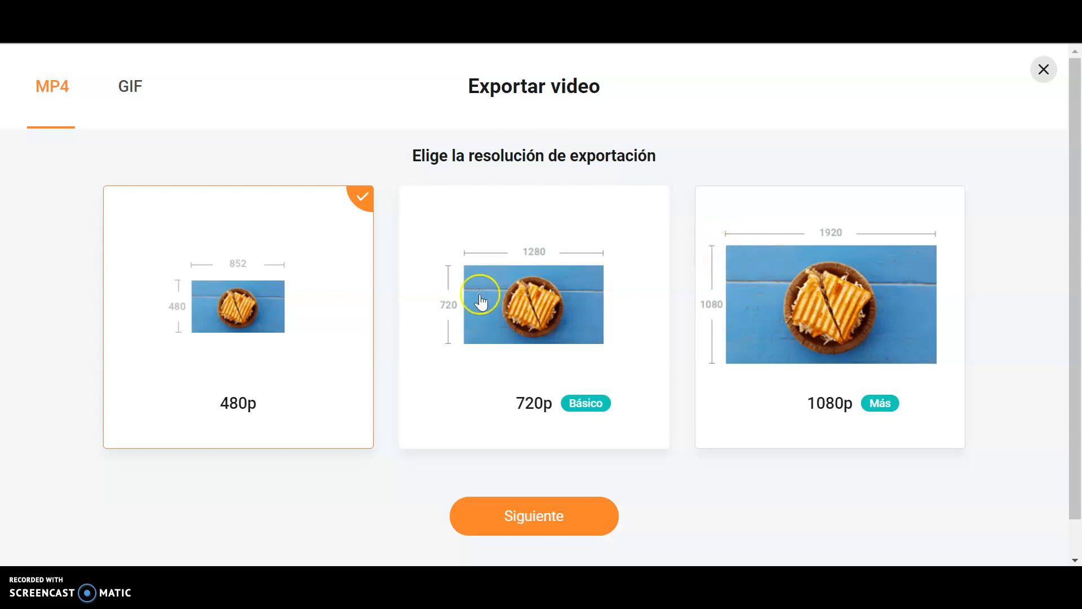
pyautogui.click(510, 271)
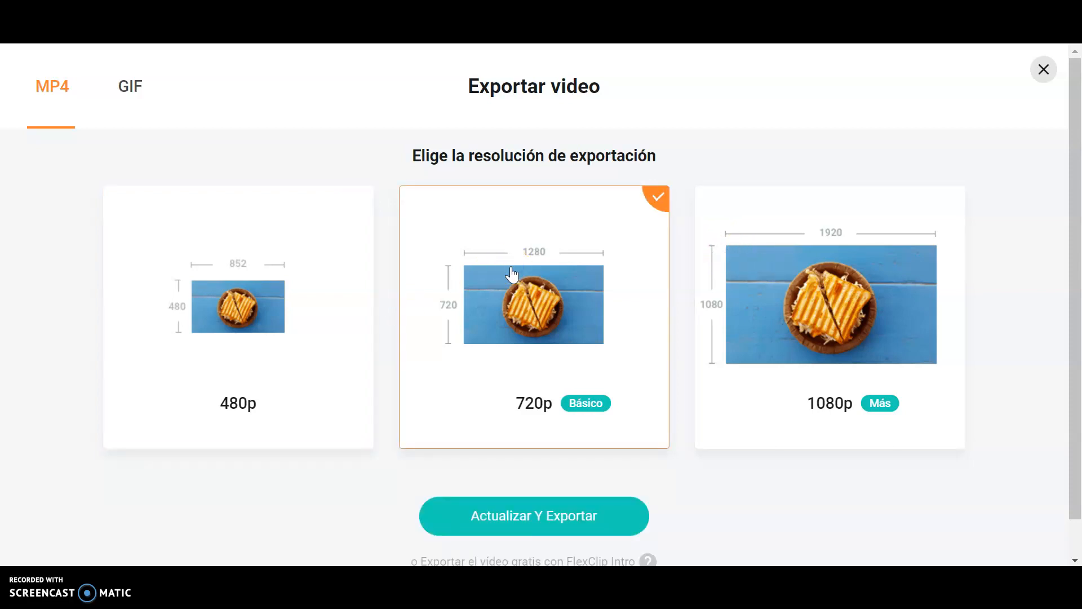
pyautogui.click(527, 513)
# Step: Review the subscription plans page and close it
pyautogui.moveTo(1074, 252); pyautogui.dragTo(1057, 448)
pyautogui.moveTo(1048, 492); pyautogui.dragTo(1081, 268)
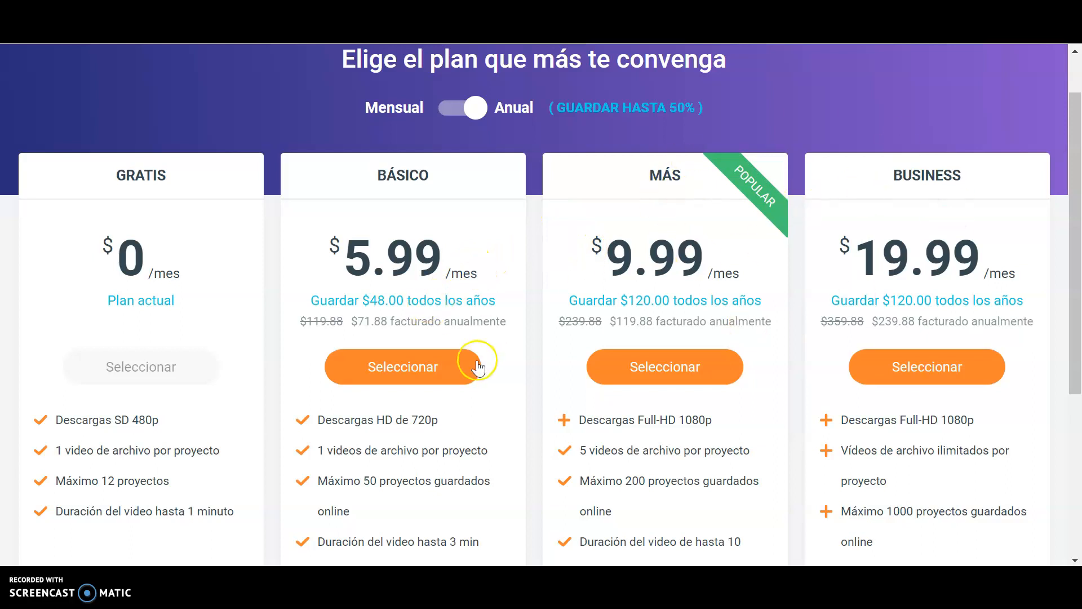
pyautogui.scroll(1, 1070, 174)
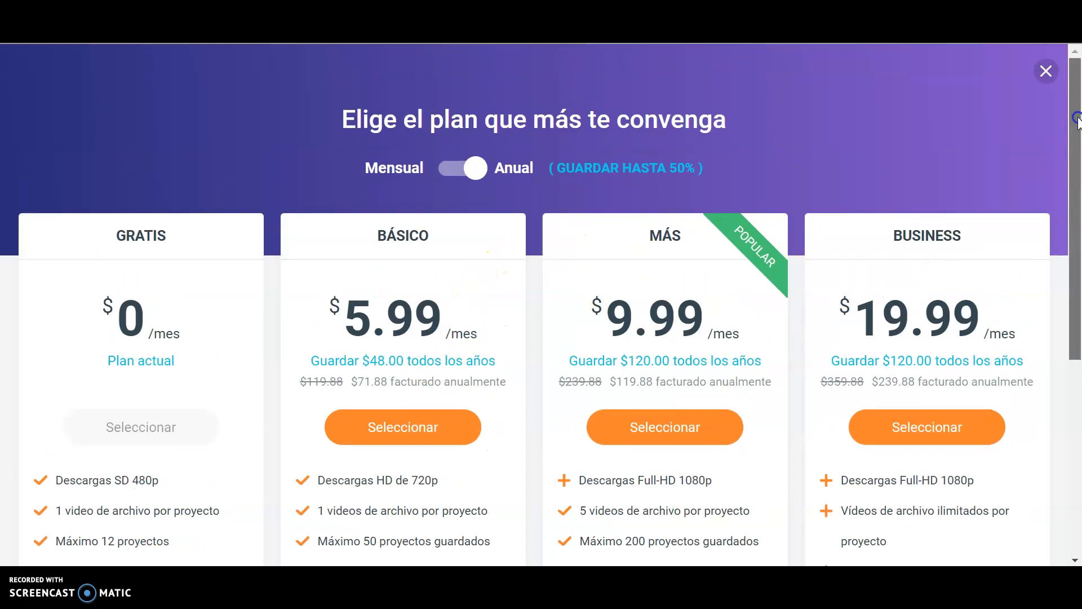
pyautogui.click(1044, 71)
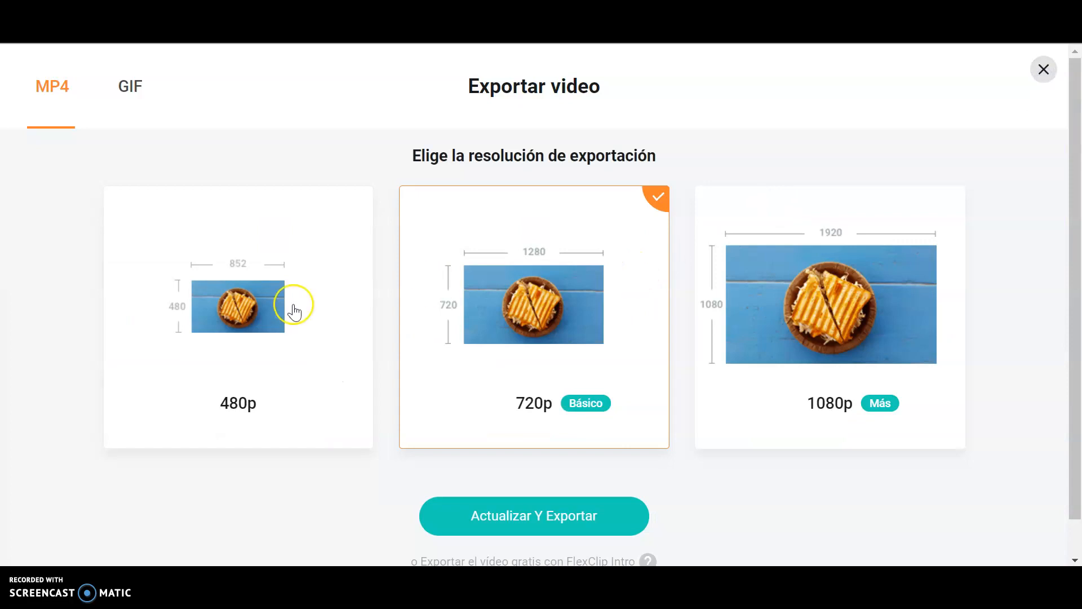
# Step: Select the 480p export resolution and continue to the intro and title options
pyautogui.click(293, 310)
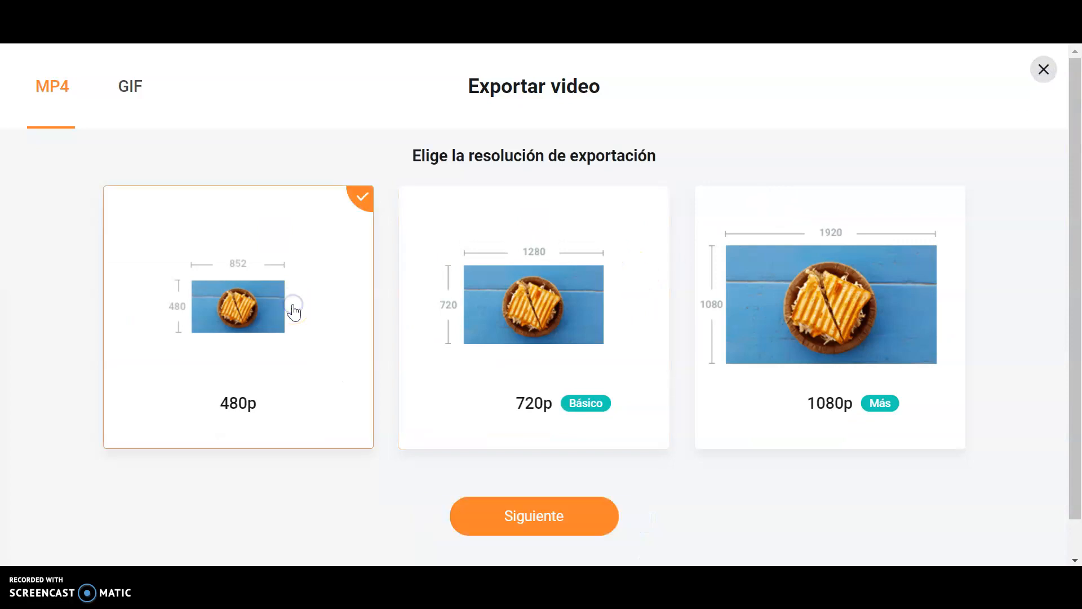
pyautogui.click(515, 518)
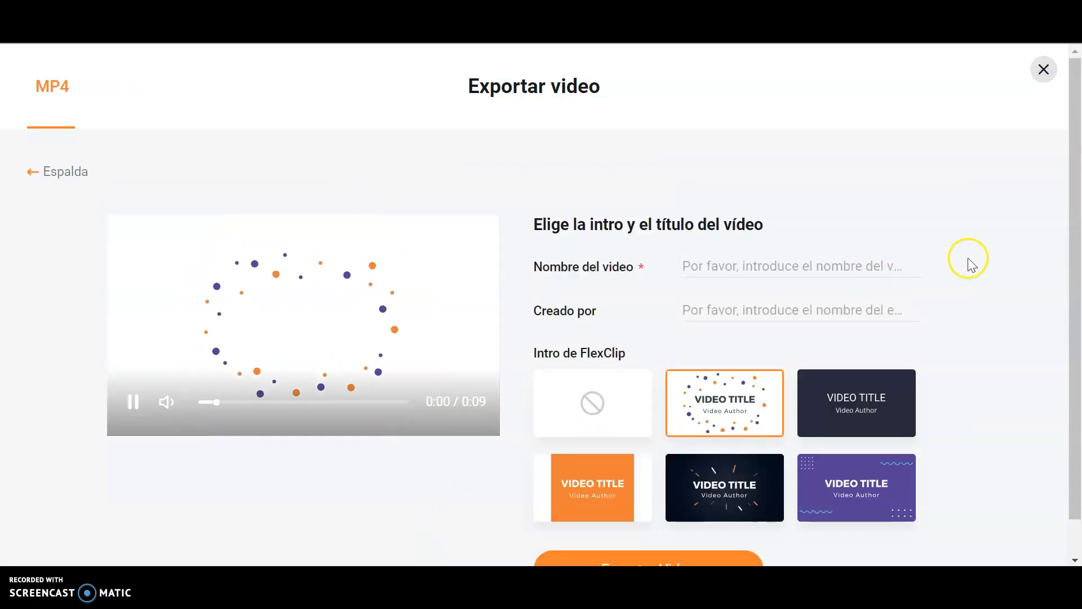
pyautogui.moveTo(1080, 221); pyautogui.dragTo(1076, 278)
# Step: Set the video name to Hello
pyautogui.click(728, 232)
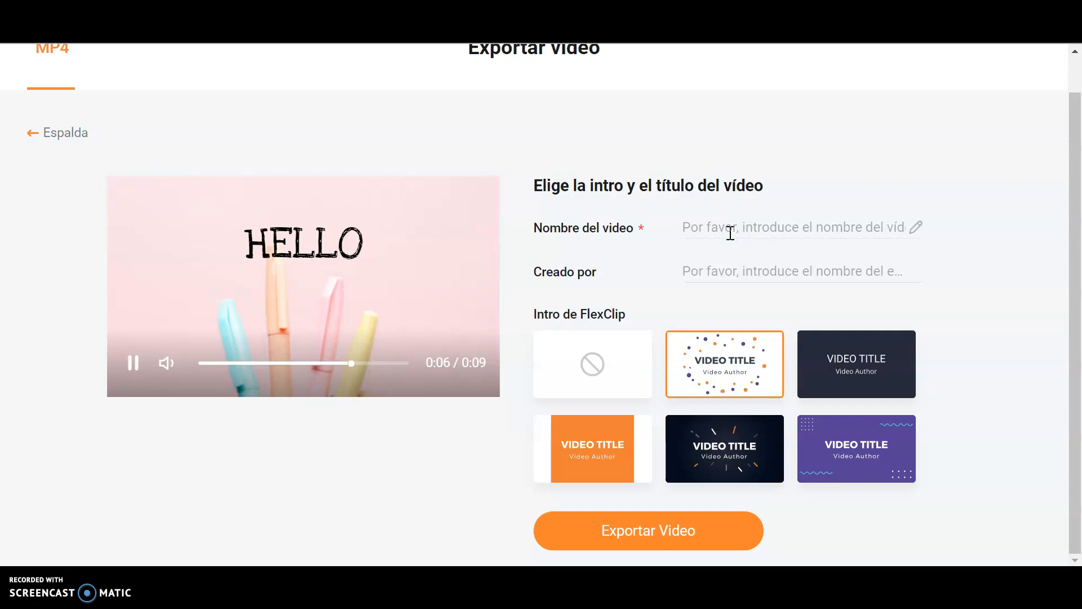
pyautogui.write('Hello')
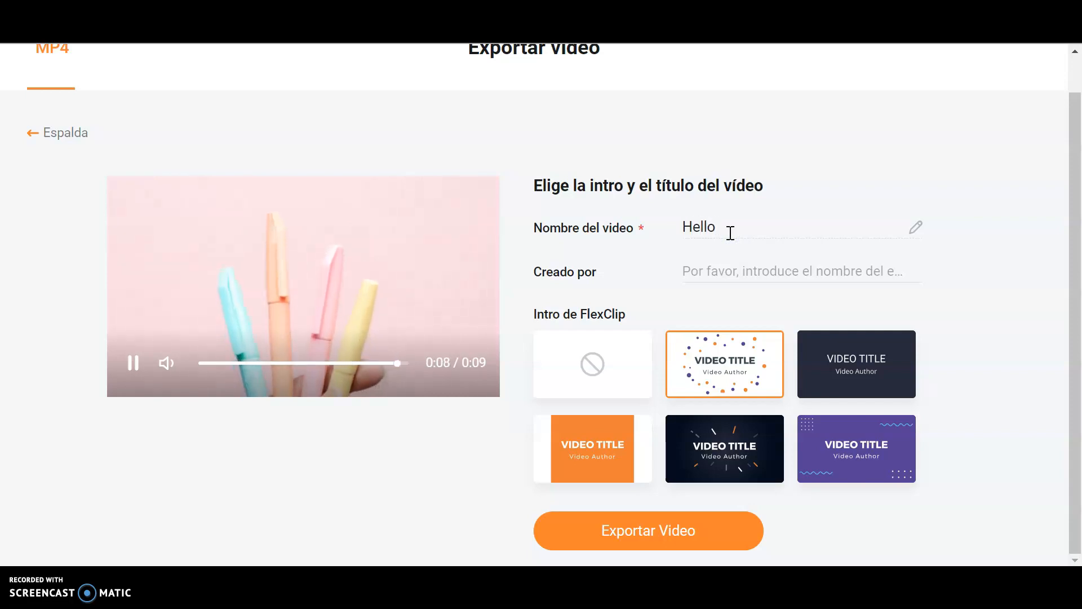
# Step: Enter the author's full name in the Created by field
pyautogui.click(731, 266)
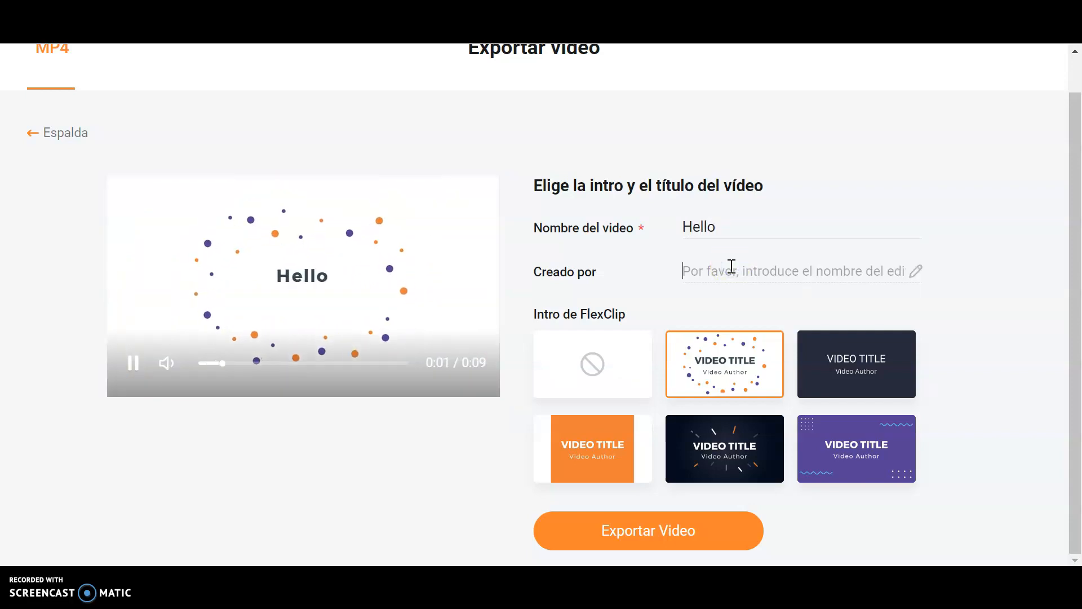
pyautogui.write('Alexandra ')
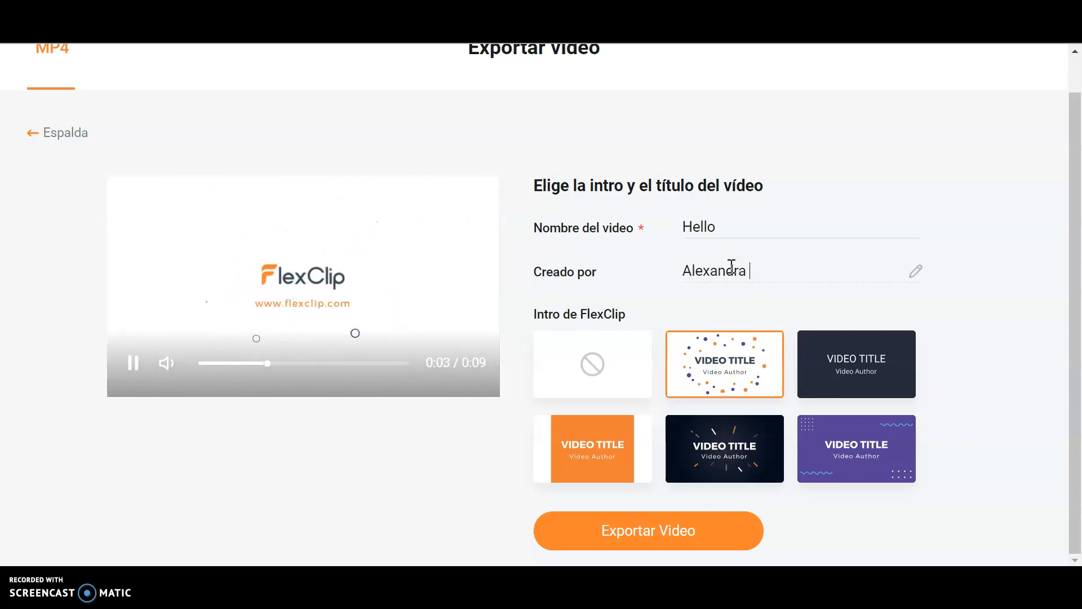
pyautogui.write('Ramos')
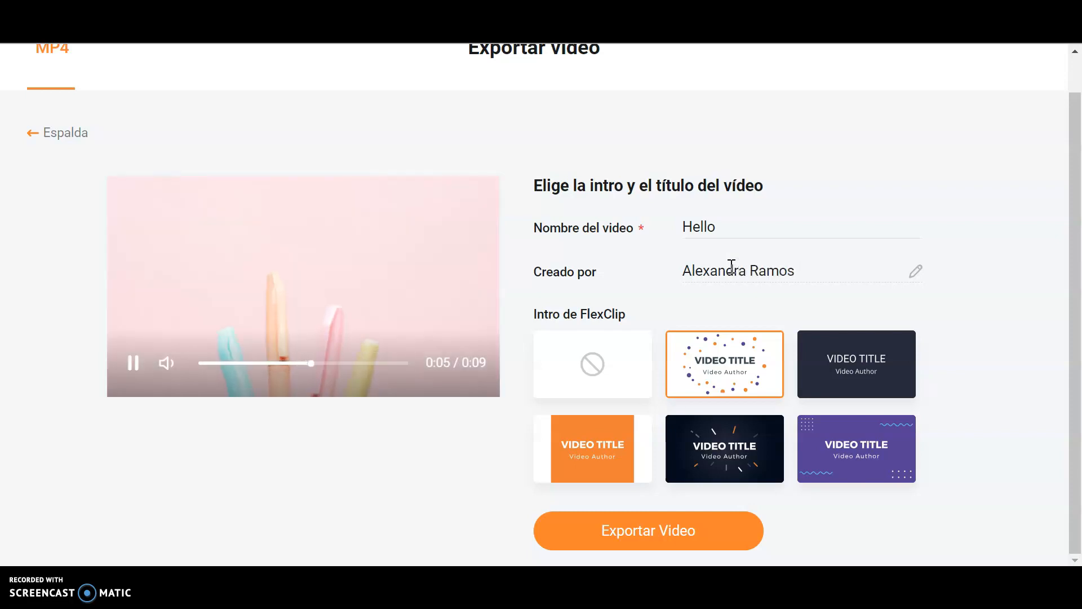
# Step: Choose no FlexClip intro for the video and export it
pyautogui.moveTo(1080, 287); pyautogui.dragTo(1081, 286)
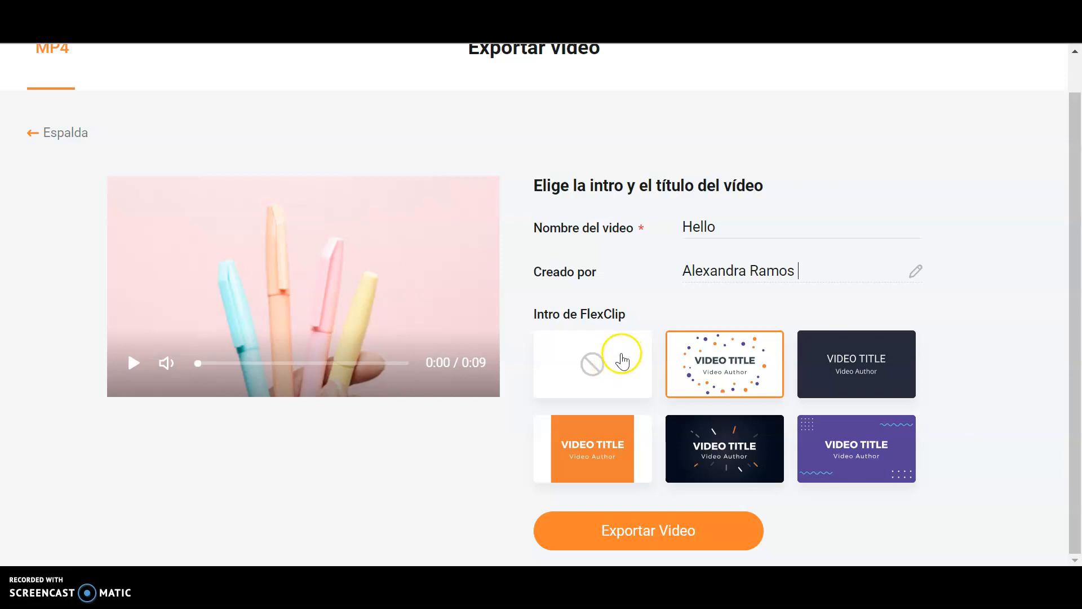
pyautogui.moveTo(735, 373)
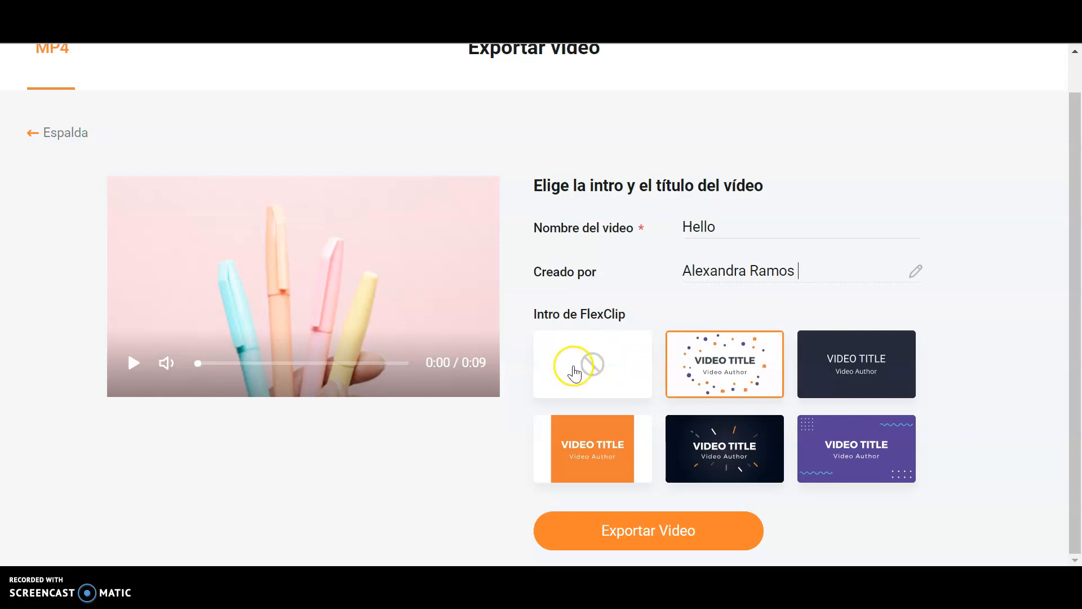
pyautogui.click(592, 372)
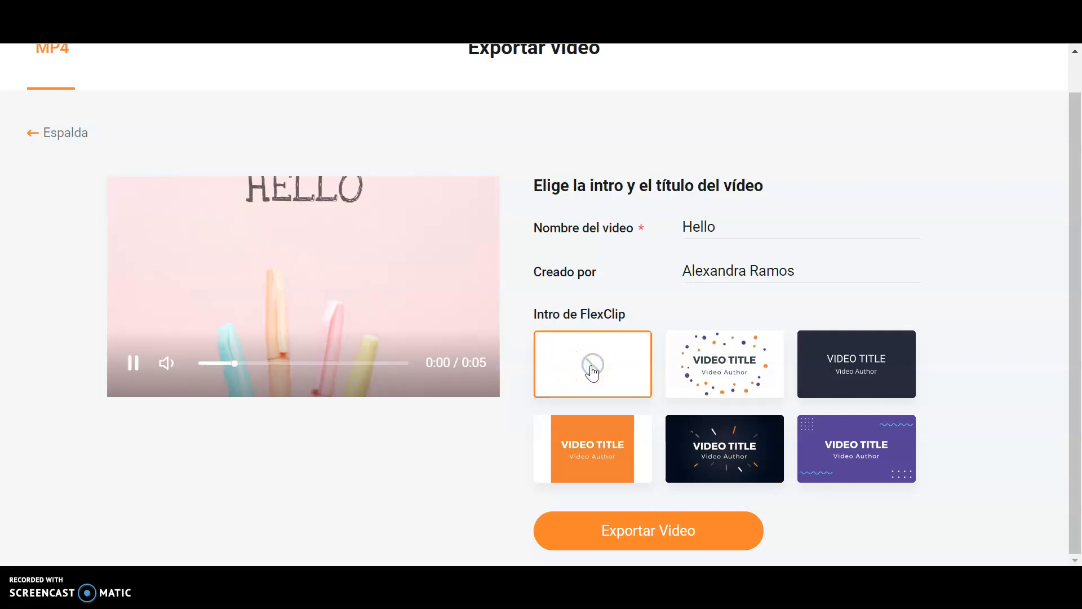
pyautogui.click(684, 528)
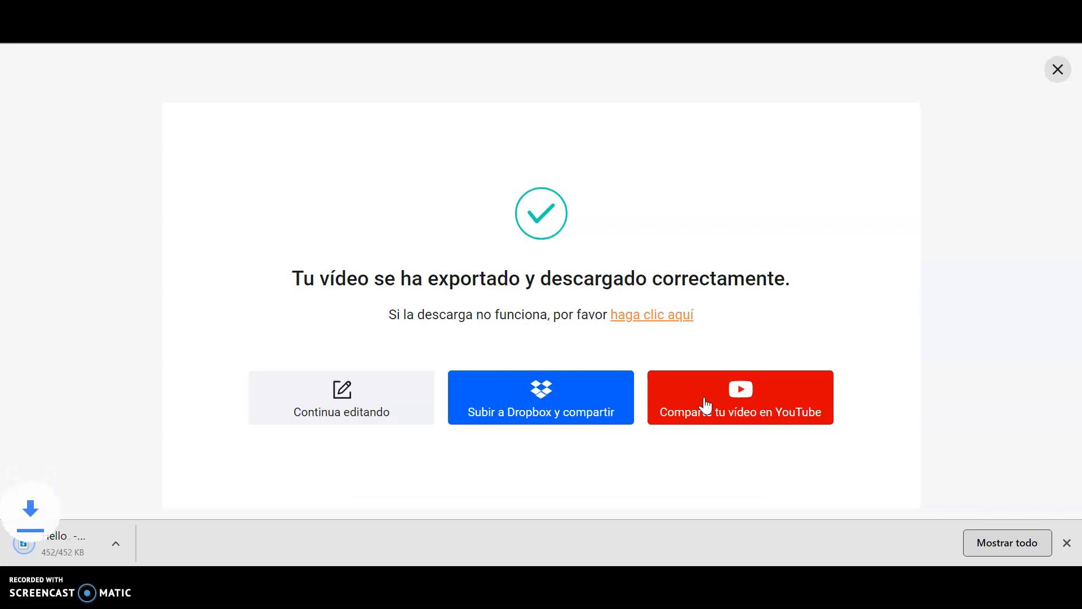
# Step: Open the downloaded Hello video in the video player to check it, then close the player
pyautogui.click(120, 539)
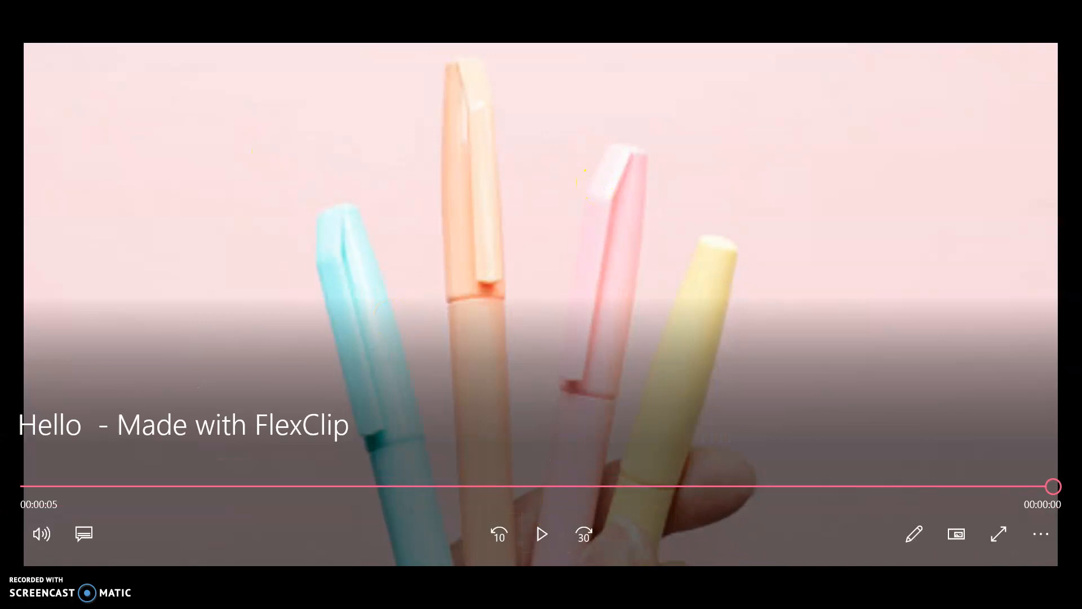
pyautogui.click(19, 6)
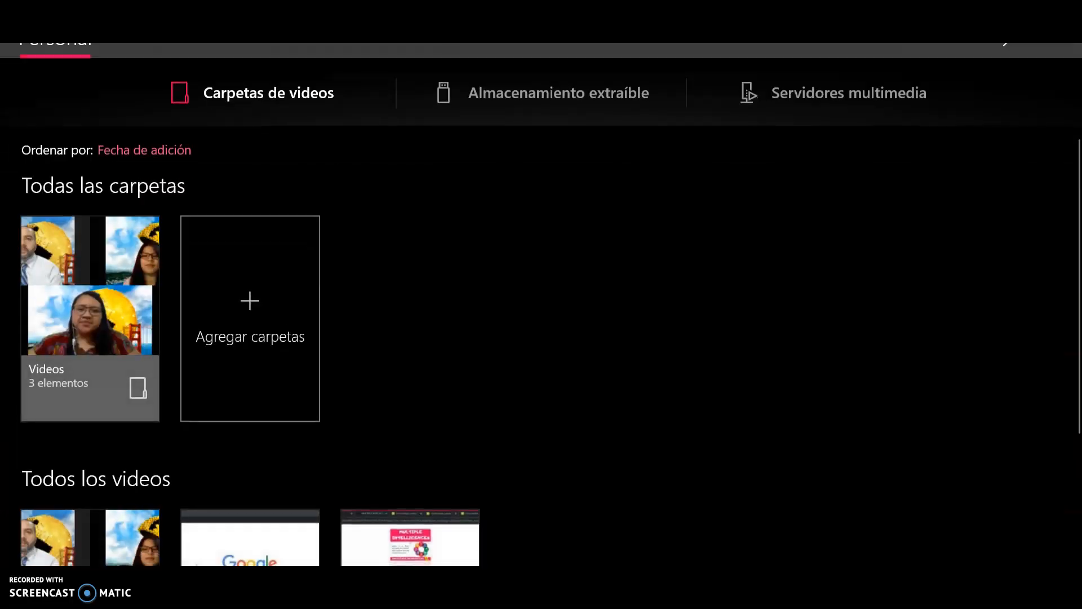
pyautogui.click(1064, 10)
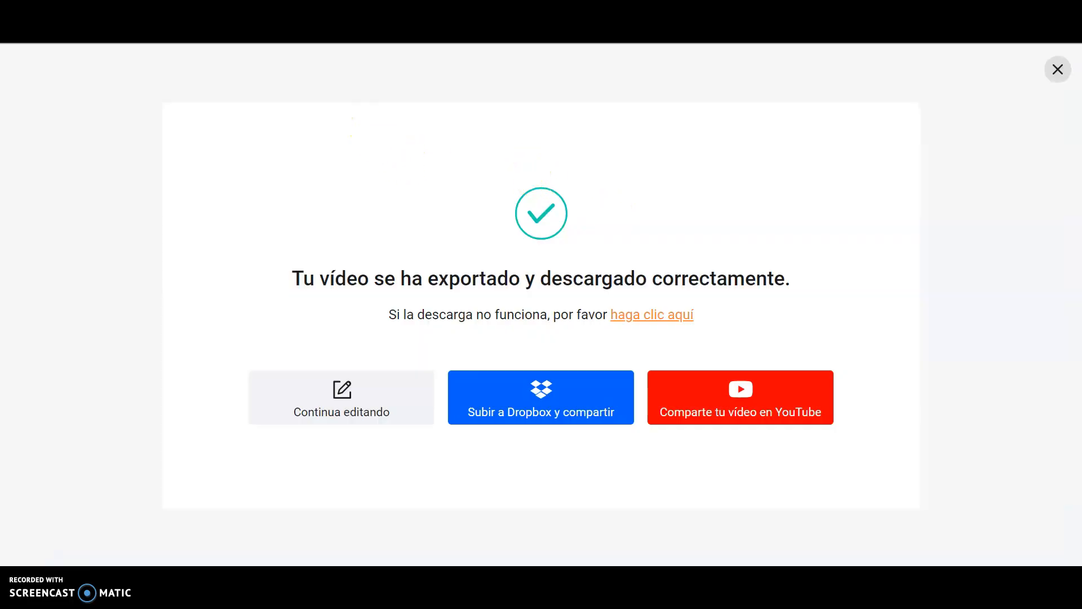
# Step: Close the export confirmation and dismiss the save-project prompt shown when leaving the editor
pyautogui.click(1060, 78)
pyautogui.click(607, 204)
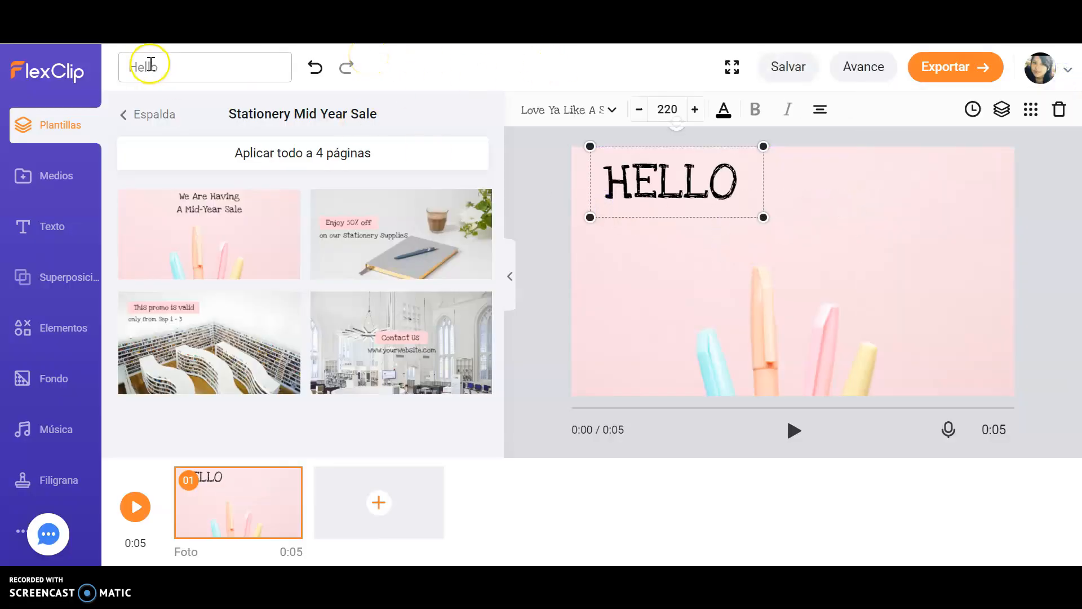
pyautogui.click(54, 80)
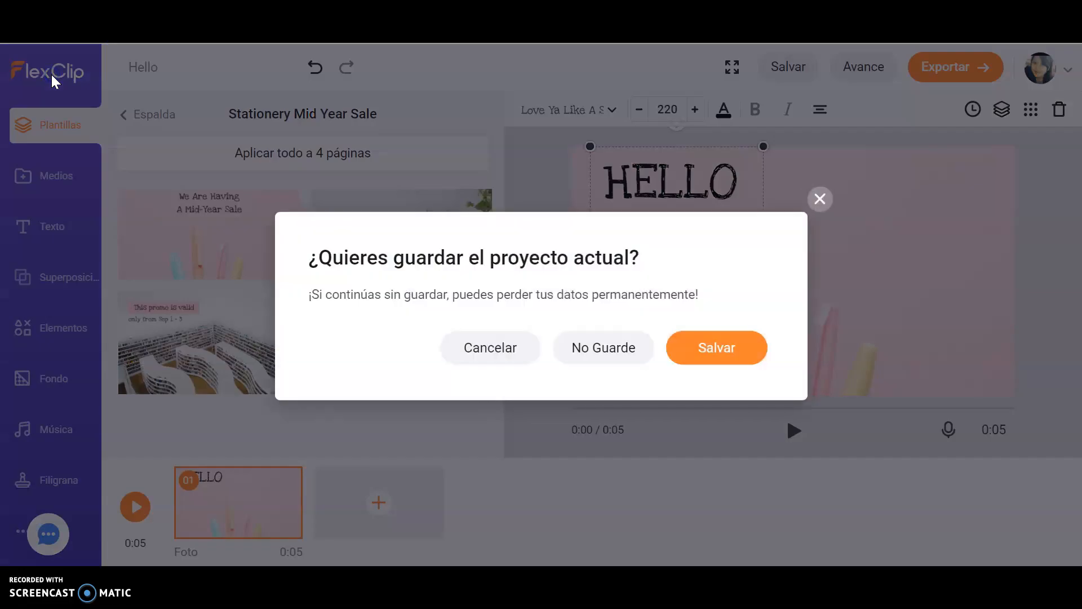
pyautogui.click(828, 204)
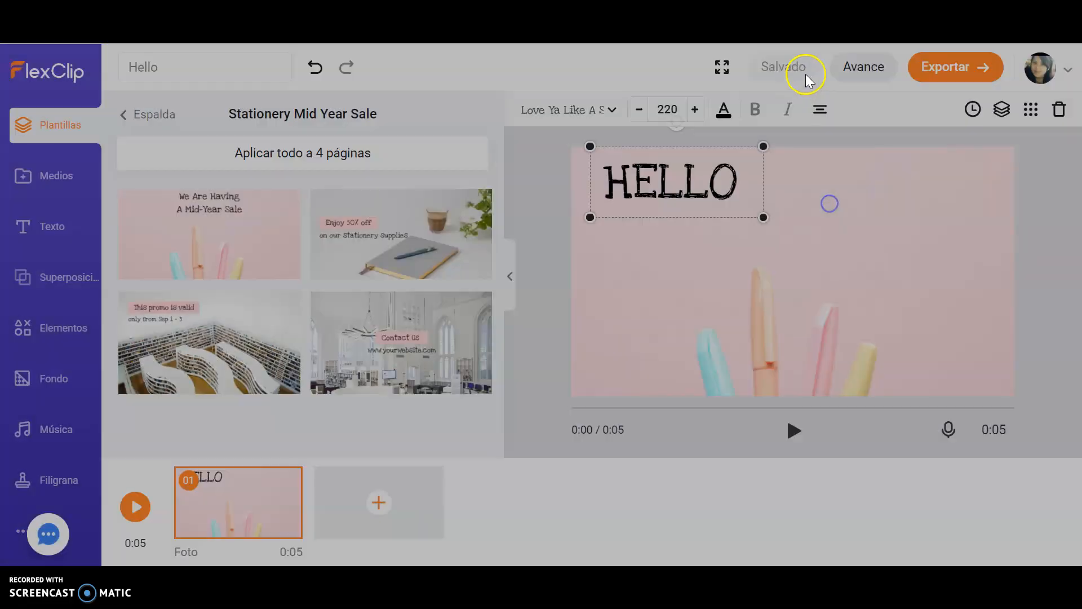